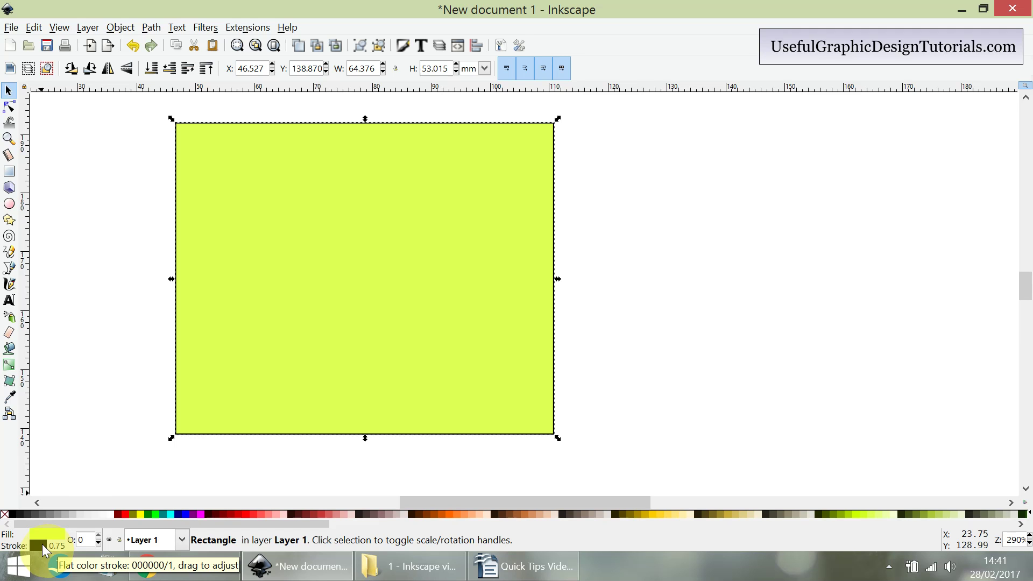
# - Remove the black outline from the lime green rectangle via the stroke indicator
pyautogui.rightClick(42, 544)
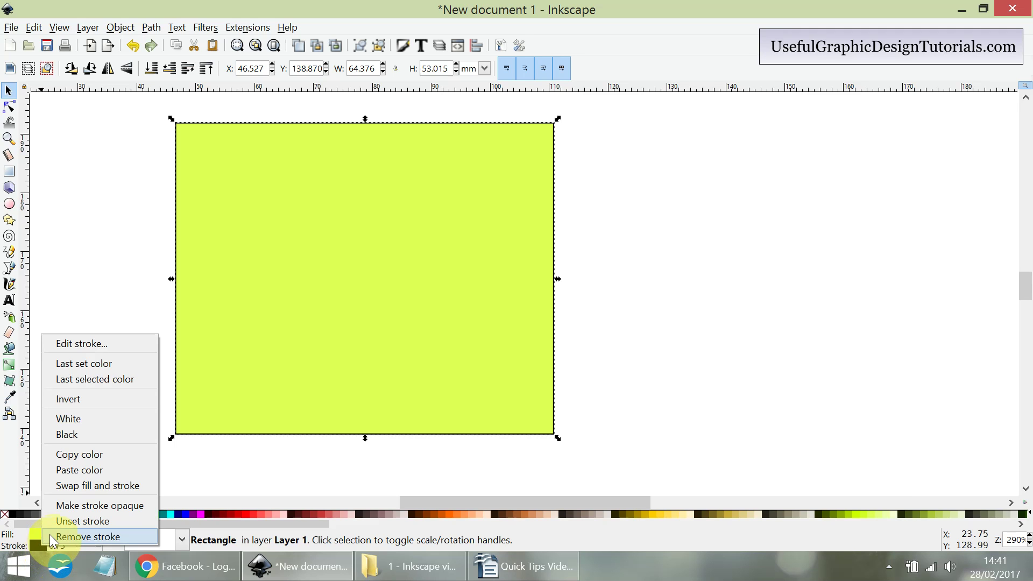
pyautogui.click(49, 534)
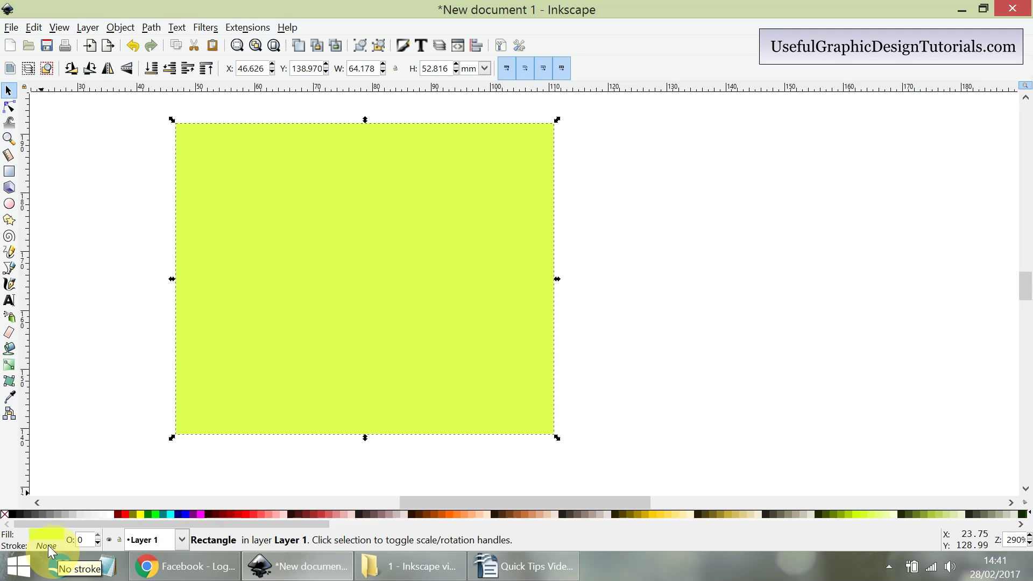
# - Restore a black 0.75-wide outline on the rectangle and deselect it
pyautogui.rightClick(48, 545)
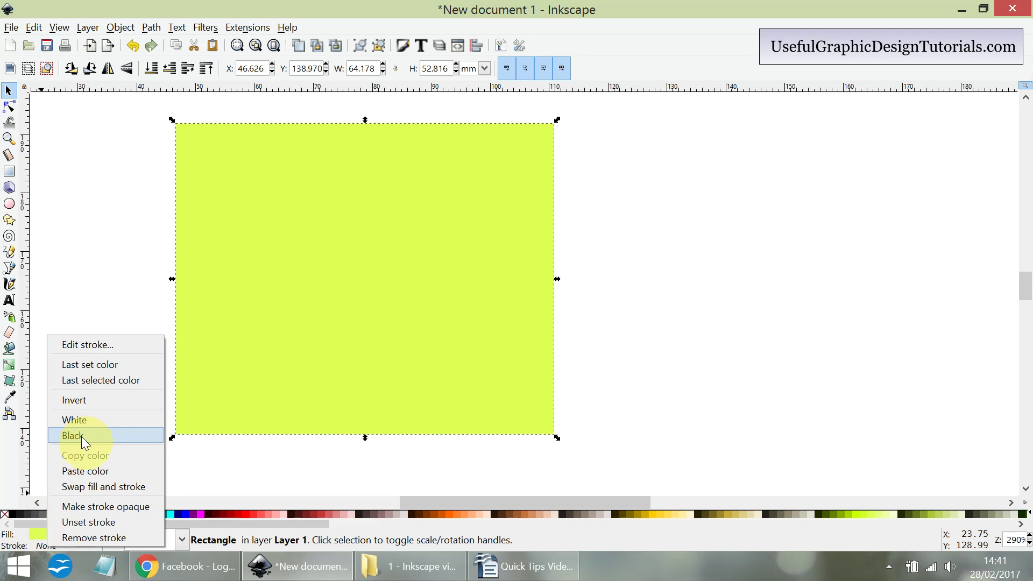
pyautogui.click(73, 365)
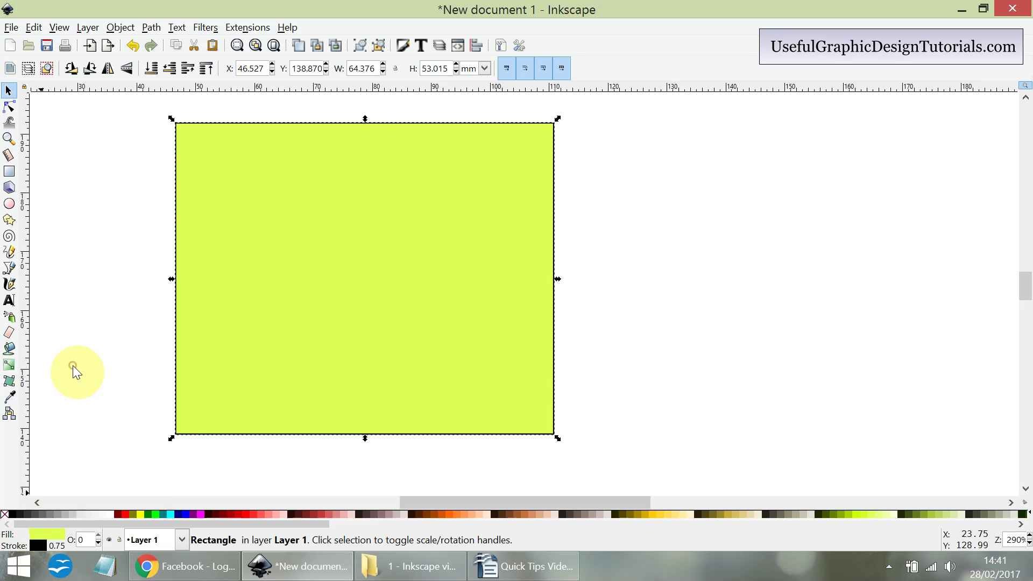
pyautogui.click(79, 457)
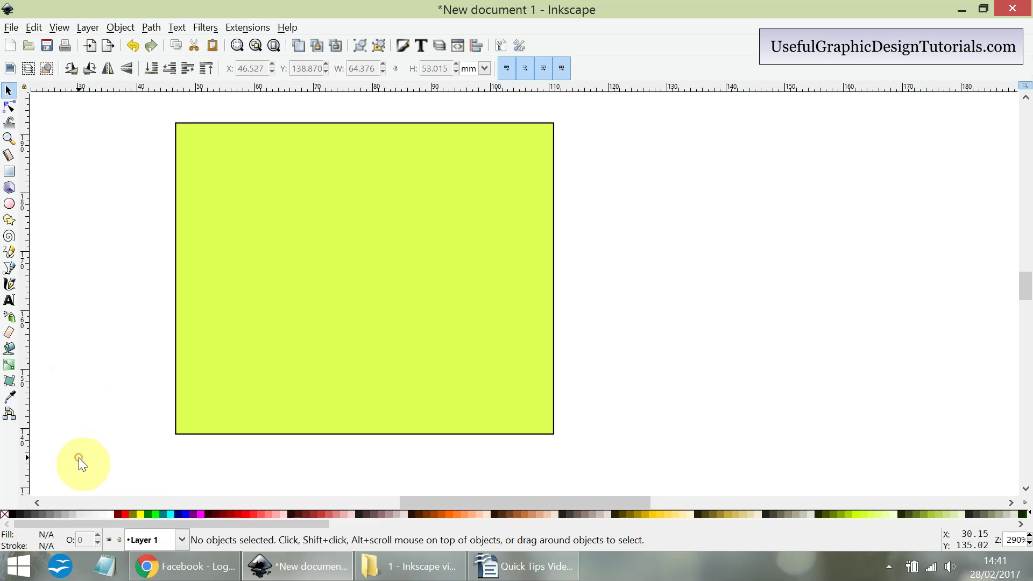